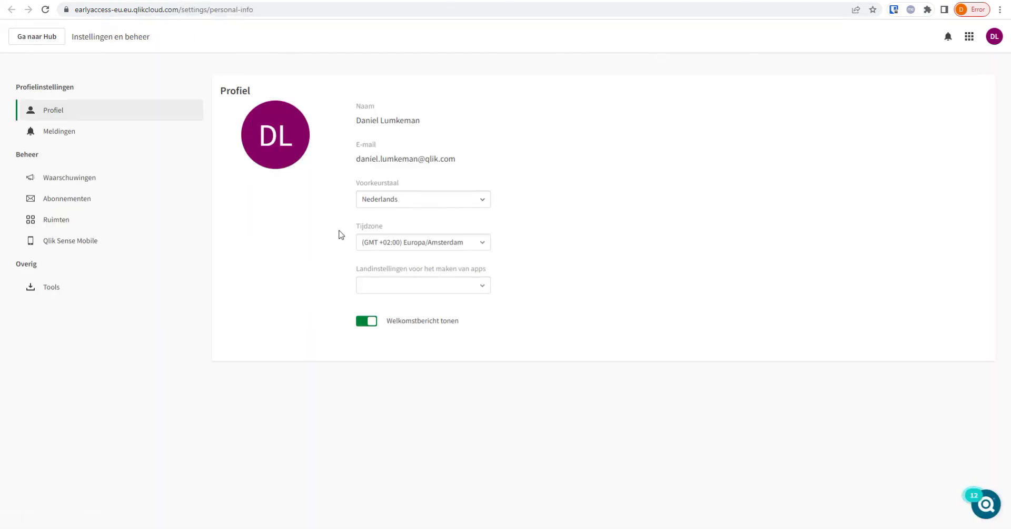
# Check the preferred-language options in the profile settings
pyautogui.click(374, 200)
pyautogui.click(287, 293)
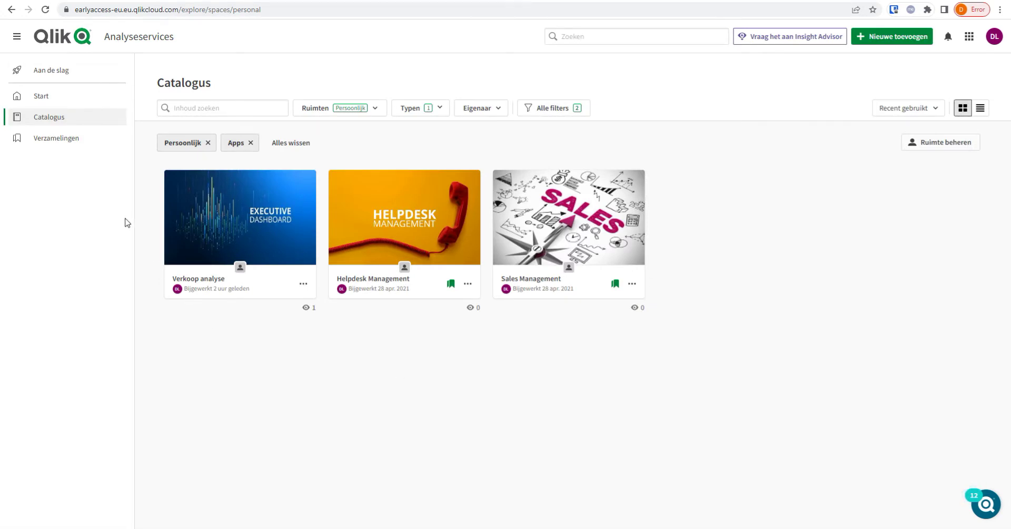
# Open the Verkoop analyse app from the catalogue, then create a new worksheet in it and open that worksheet
pyautogui.moveTo(232, 283)
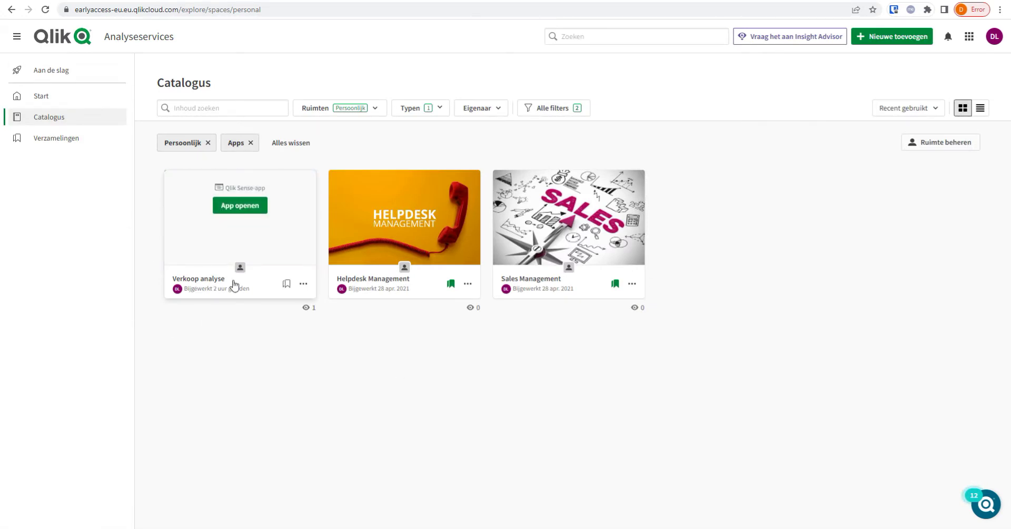
pyautogui.click(244, 209)
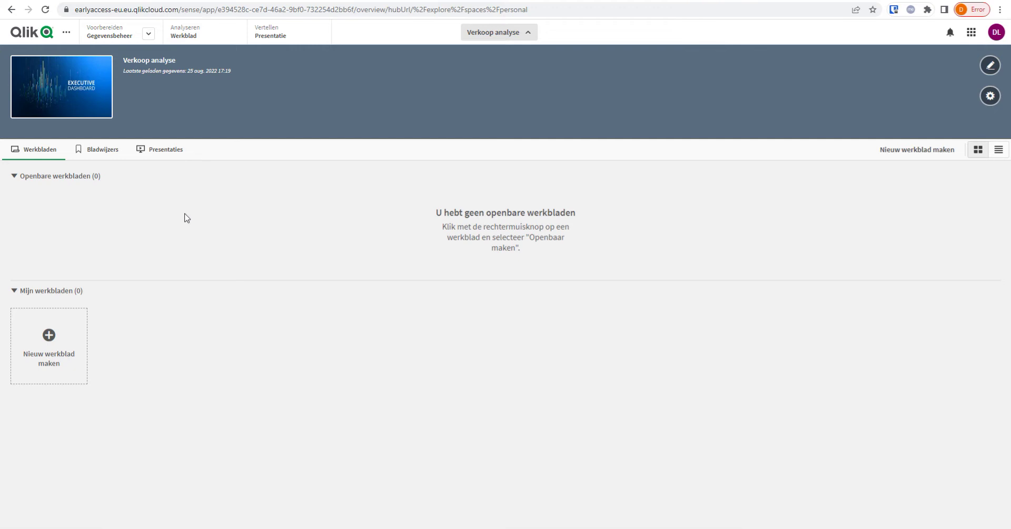
pyautogui.click(56, 342)
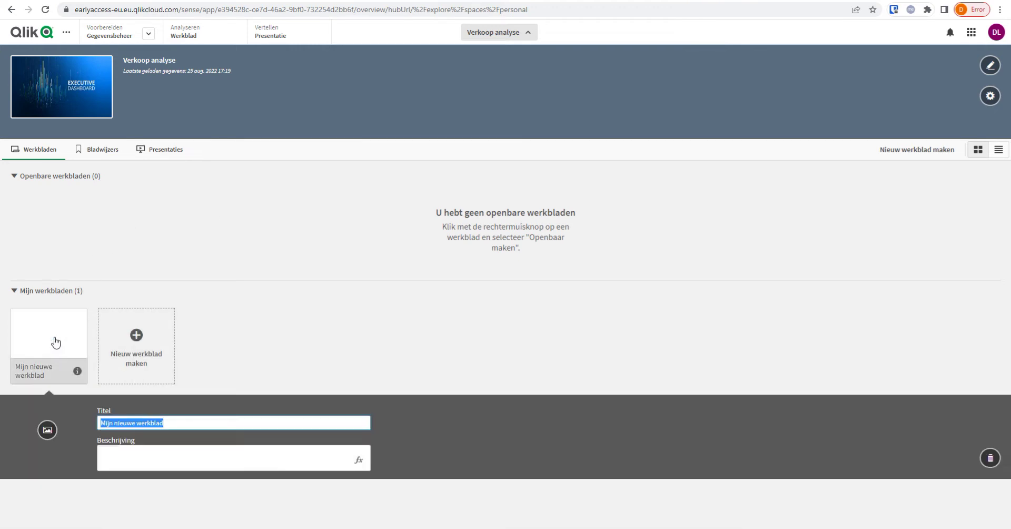
pyautogui.click(56, 341)
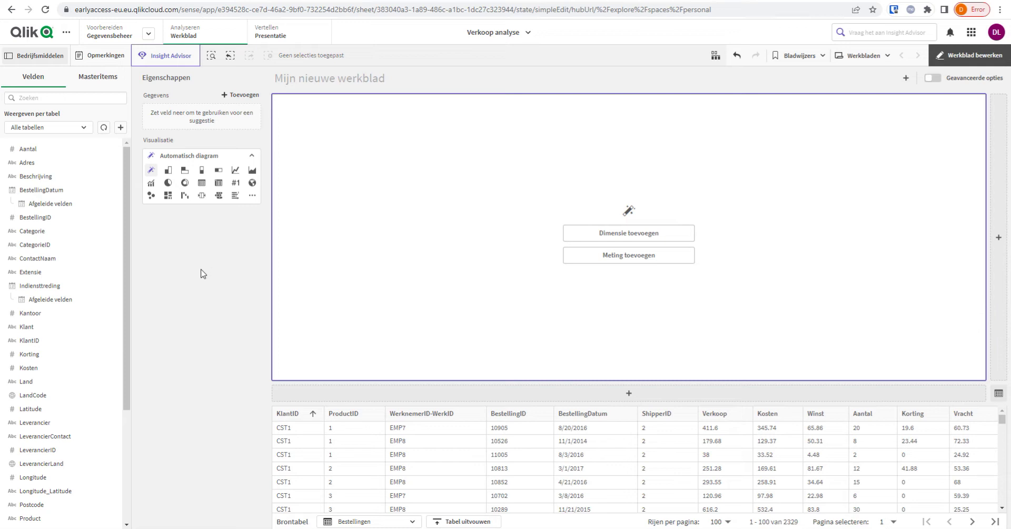
# Open Insight Advisor for the worksheet and check which languages are offered for asking questions
pyautogui.click(164, 59)
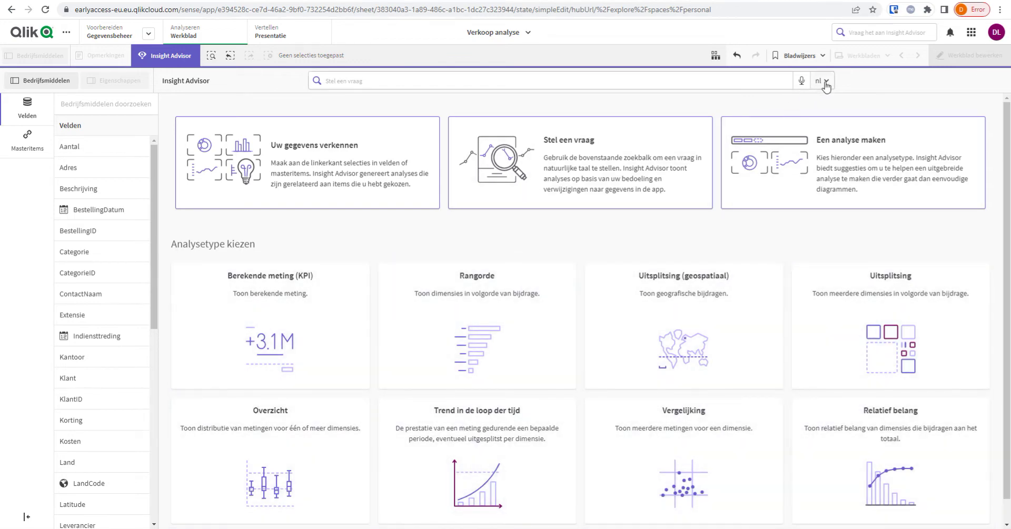
pyautogui.click(820, 81)
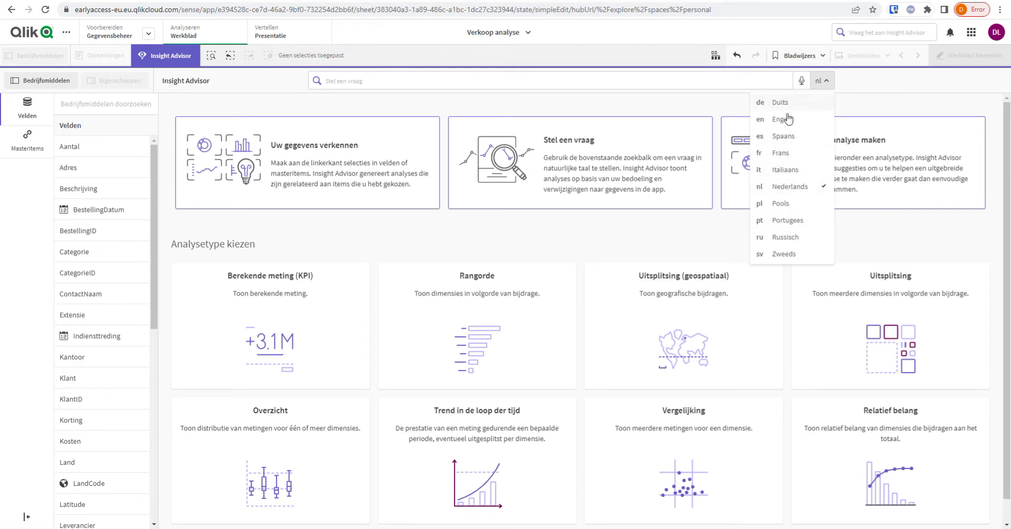
pyautogui.click(687, 103)
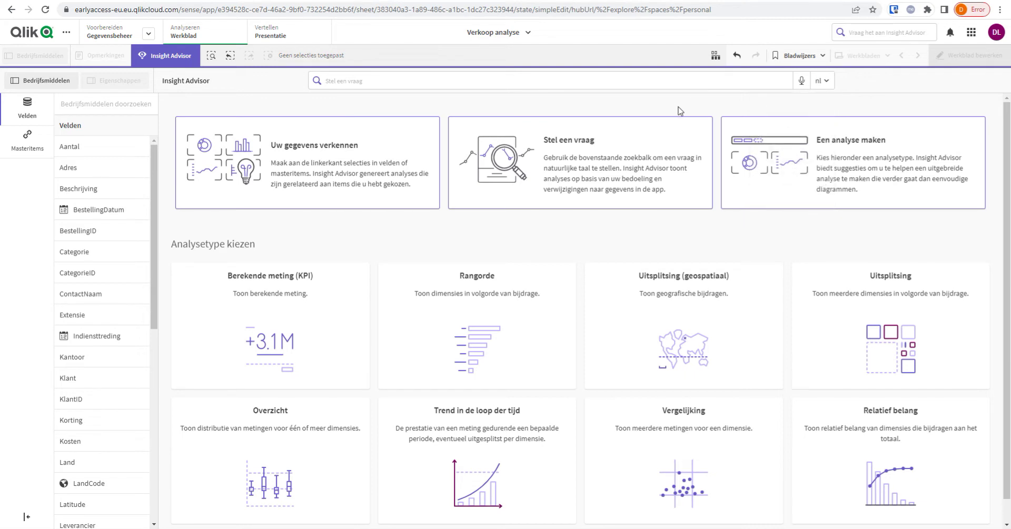
# Look at the app-wide question bar and the Insight Advisor options in the Verkoop analyse app settings
pyautogui.click(896, 33)
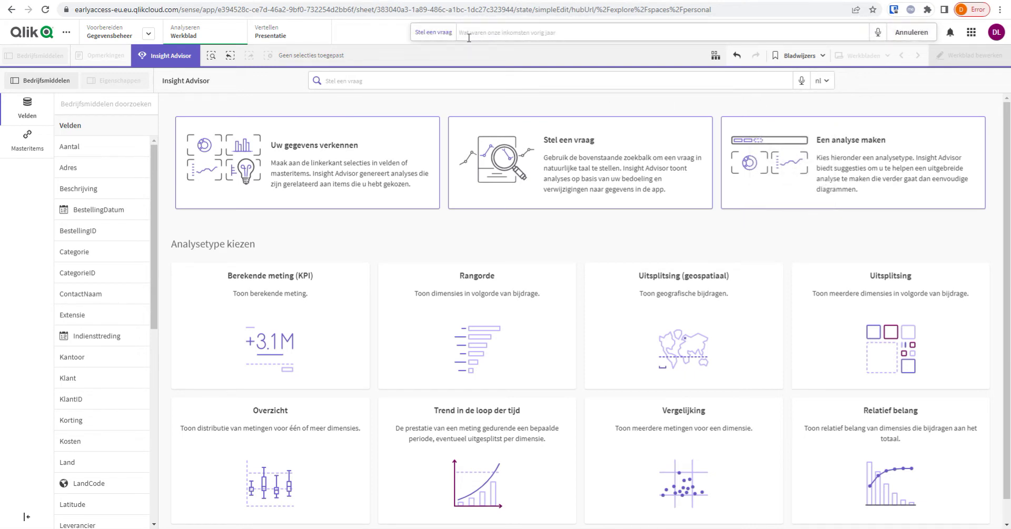
pyautogui.click(909, 84)
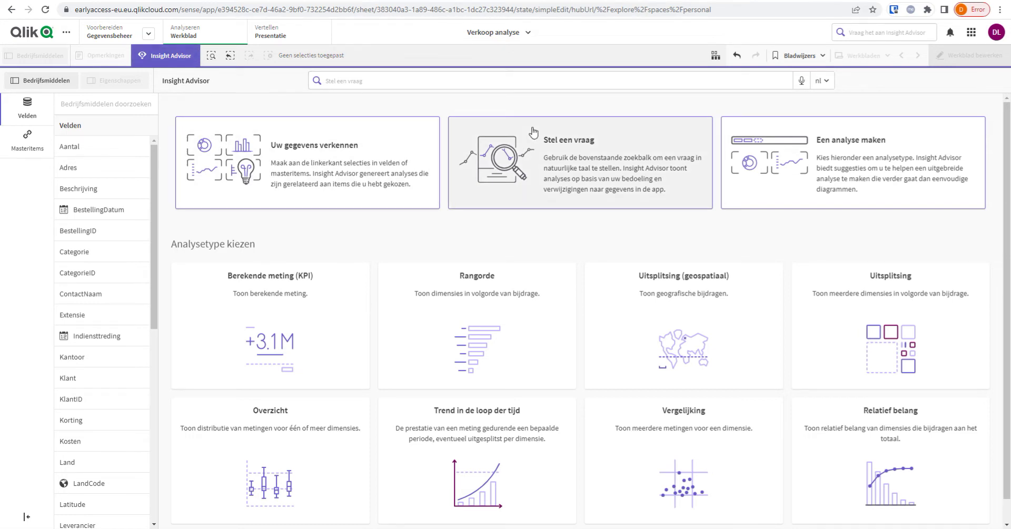
pyautogui.click(493, 33)
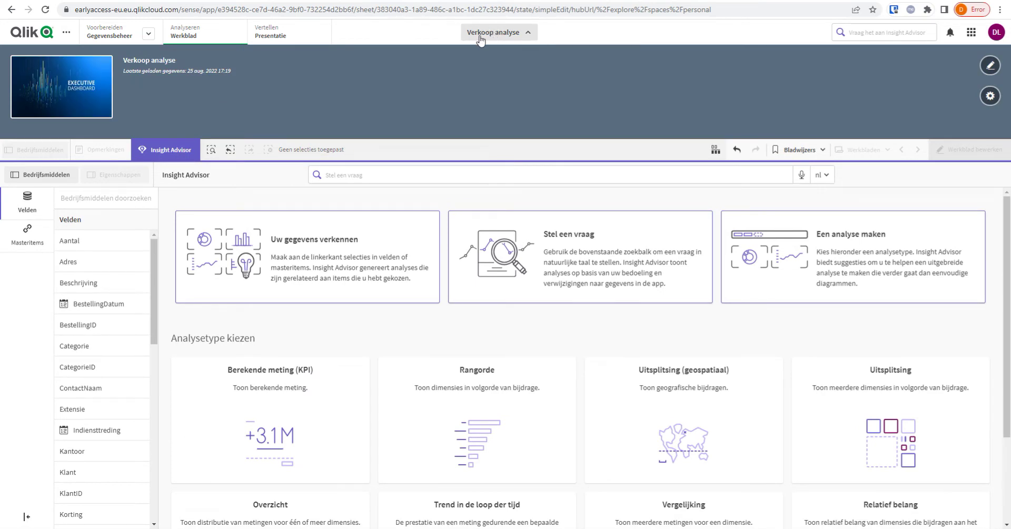
pyautogui.click(990, 96)
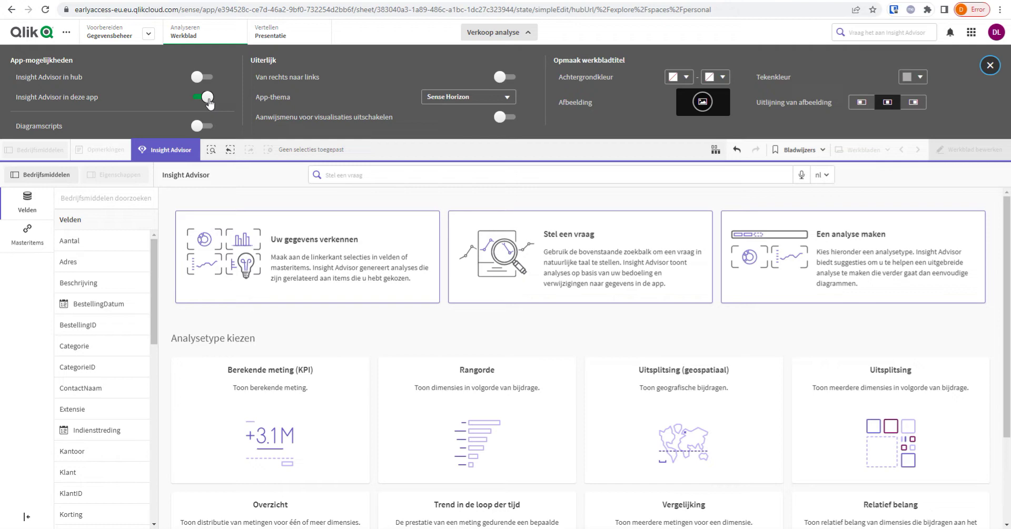
pyautogui.click(990, 65)
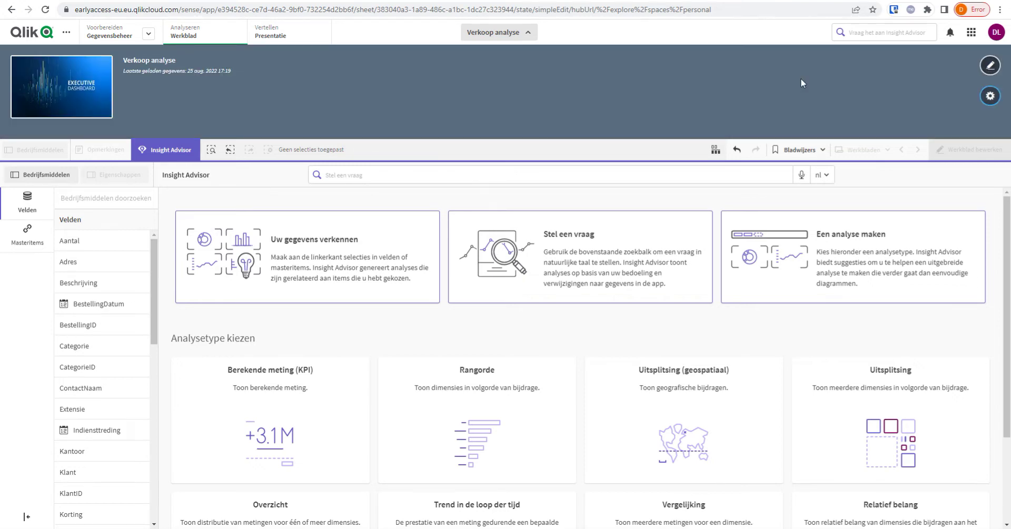
pyautogui.click(515, 38)
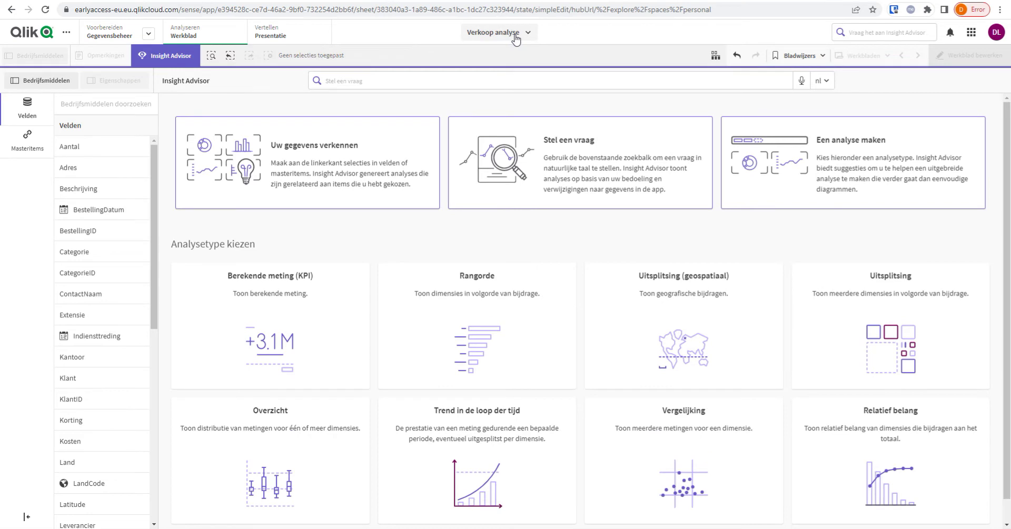
# Ask Insight Advisor the question "hoe hoog is de winst in de komende periode"
pyautogui.click(435, 81)
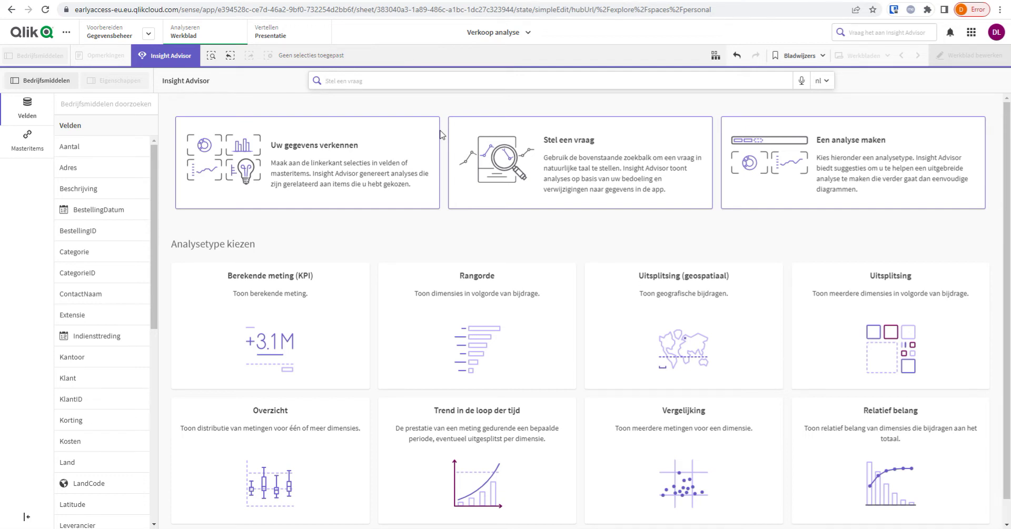
pyautogui.write('hoe hoog is de w')
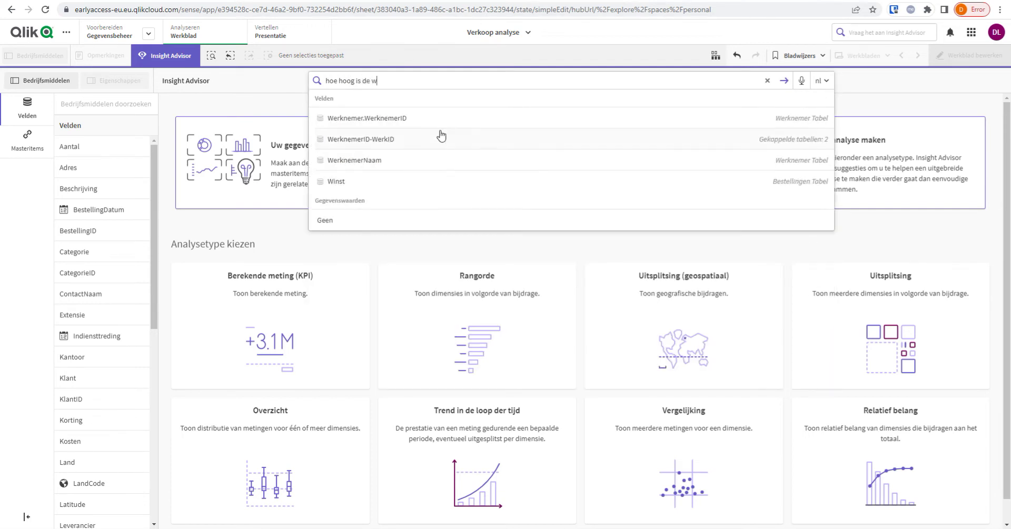
pyautogui.write('inst in de')
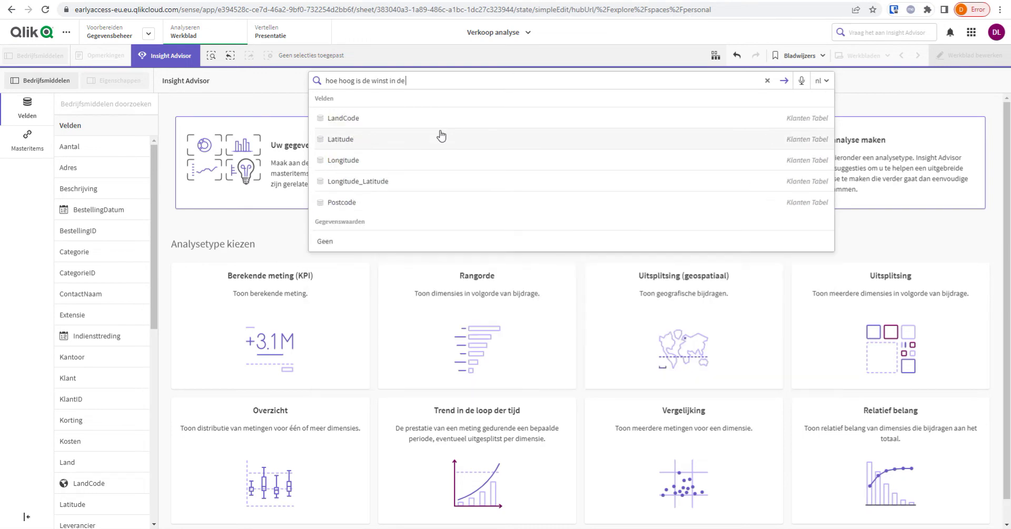
pyautogui.write(' komende perio')
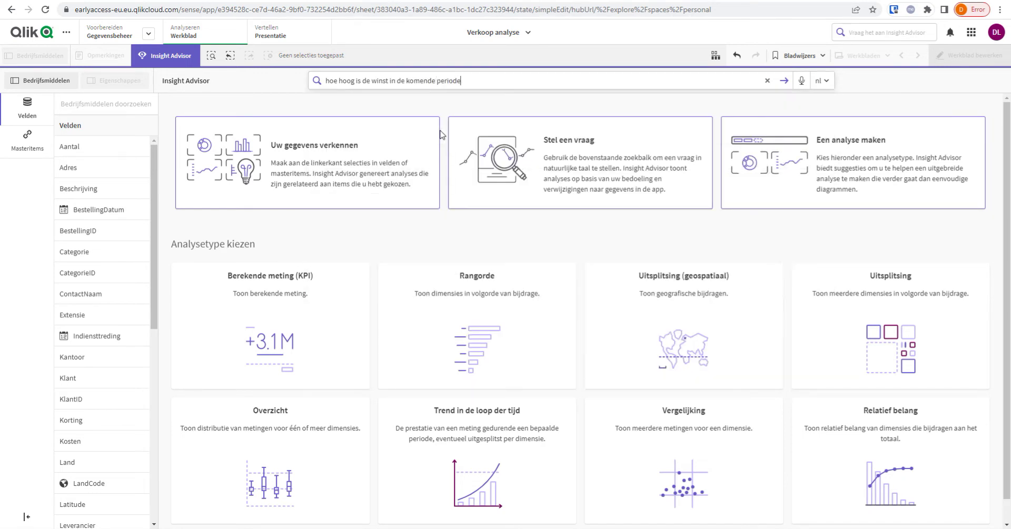
pyautogui.write('de')
pyautogui.press('Return')
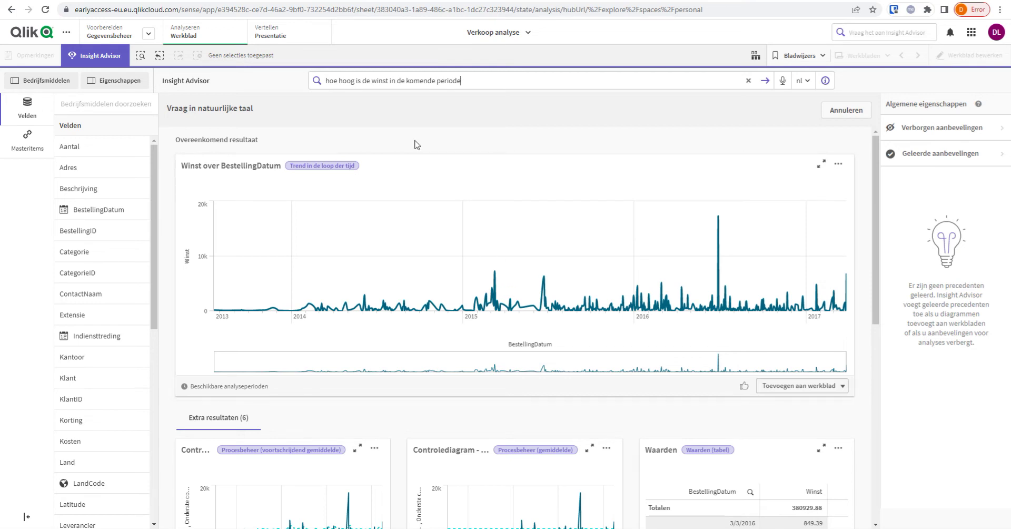
# Replace the question with "wat is mijn verkoop per categorie" and run it
pyautogui.moveTo(477, 80); pyautogui.dragTo(313, 104)
pyautogui.write('wat is de')
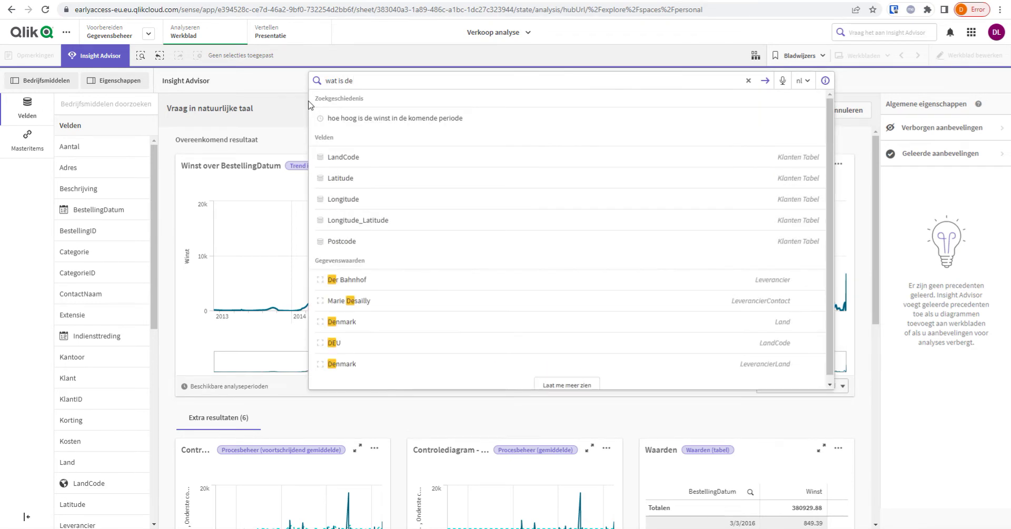
pyautogui.press('BackSpace')
pyautogui.press('BackSpace')
pyautogui.write('mijn')
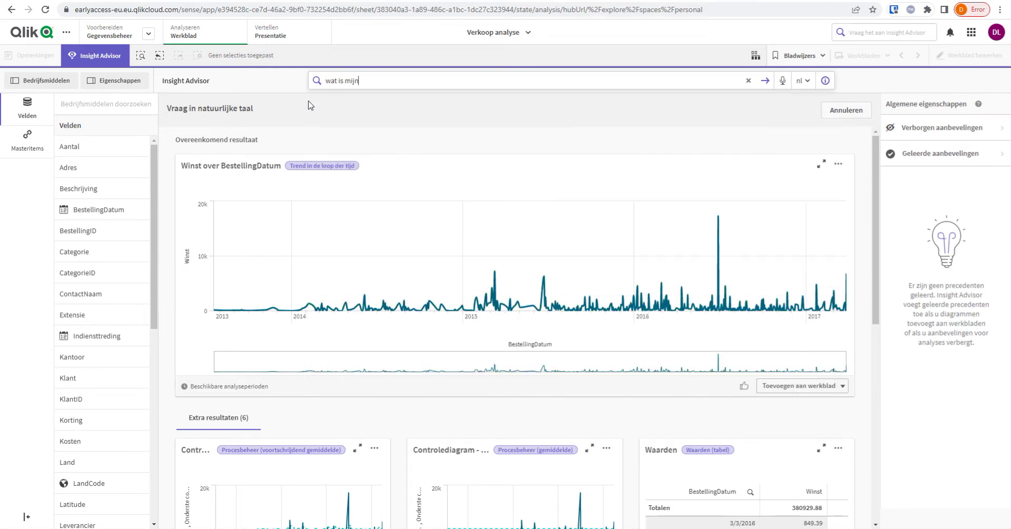
pyautogui.write(' verkoop per ca')
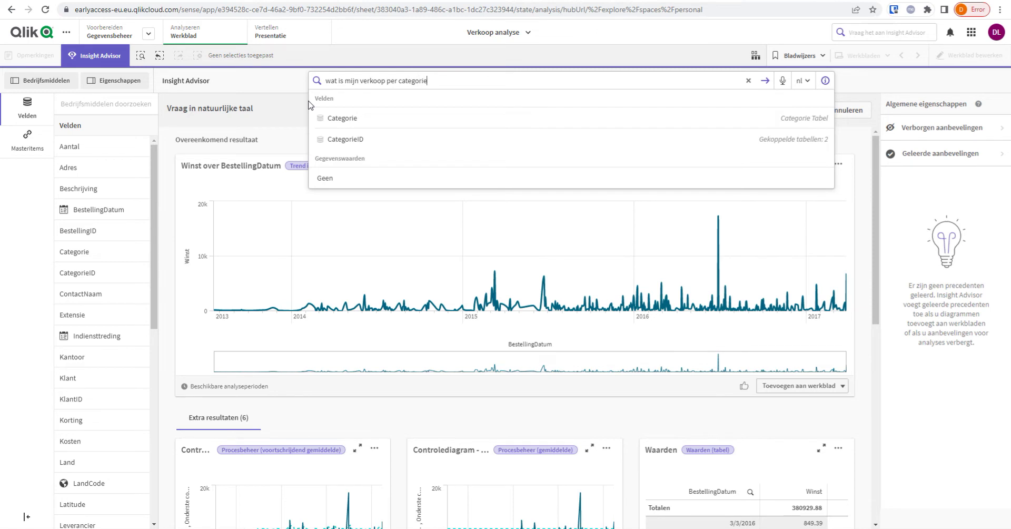
pyautogui.write('tegorie')
pyautogui.press('Return')
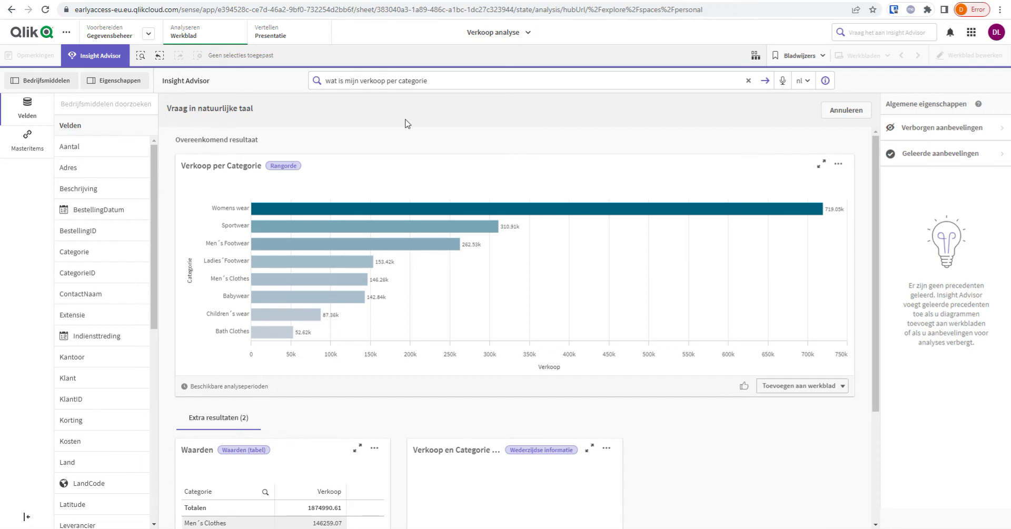
# Limit the sales question to the five best categories by rewording it as "wat is mijn top 5 verkoop per categorie" and run it
pyautogui.write('top 5')
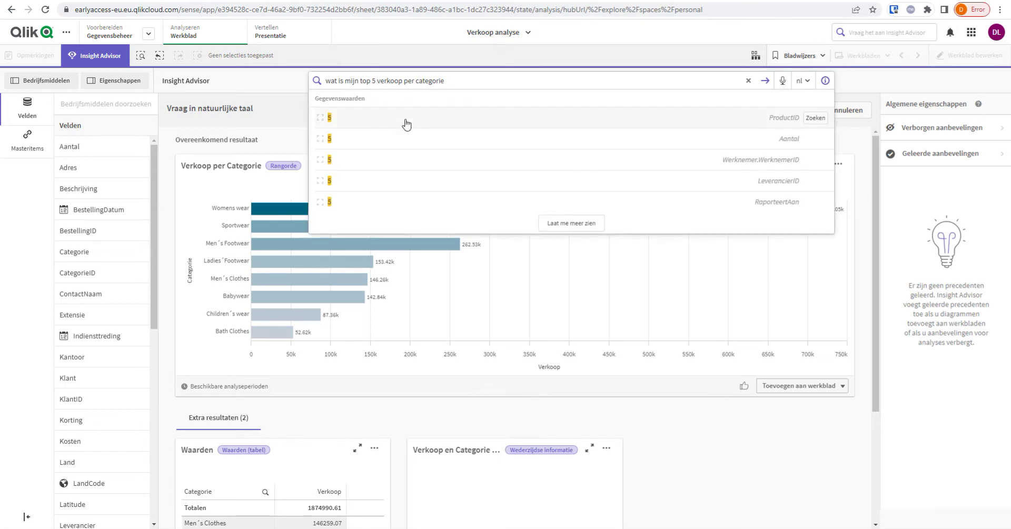
pyautogui.press('Return')
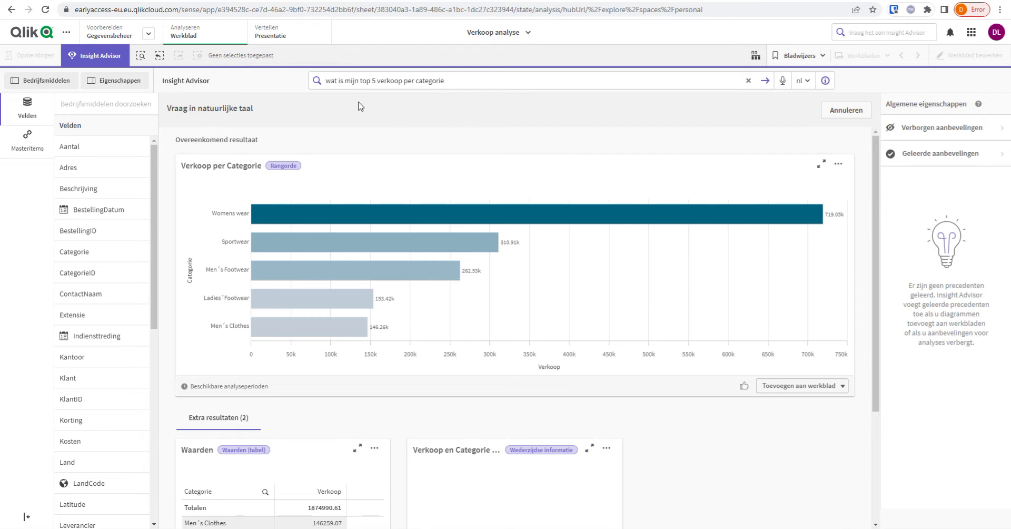
# Request a line chart of costs over time with the question "toon mij een lijndiagram van de kosten over tijd"
pyautogui.moveTo(430, 87); pyautogui.dragTo(265, 96)
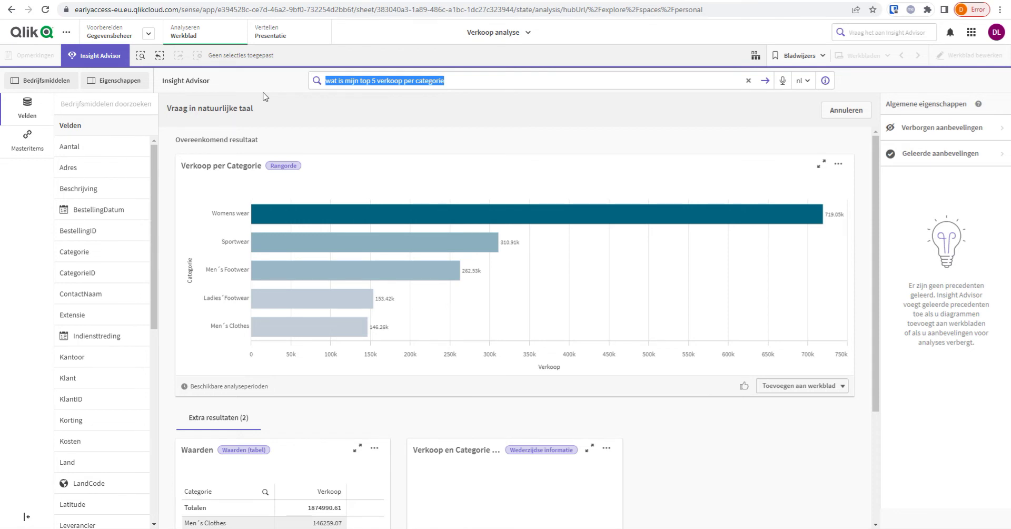
pyautogui.write('toon')
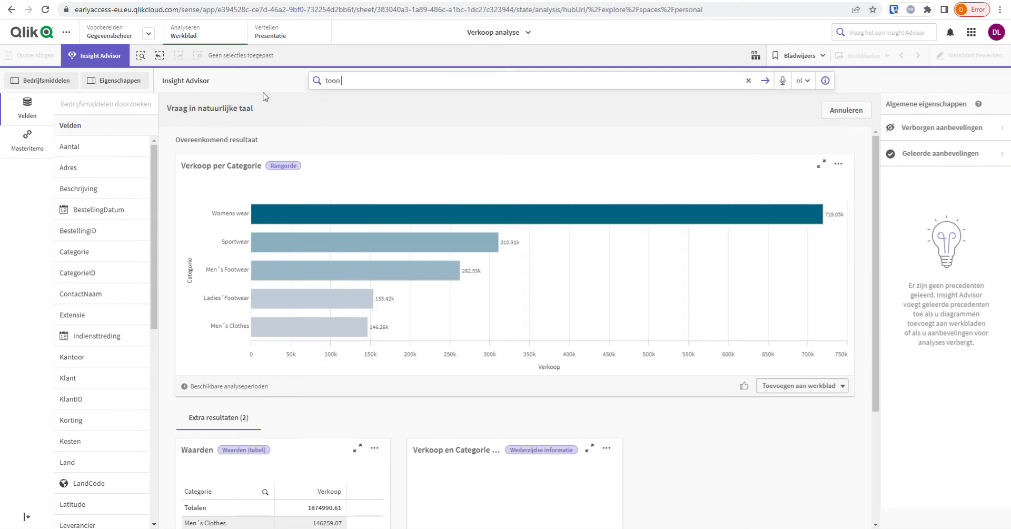
pyautogui.write(' mij een lijndiagram van de kosten over tijd')
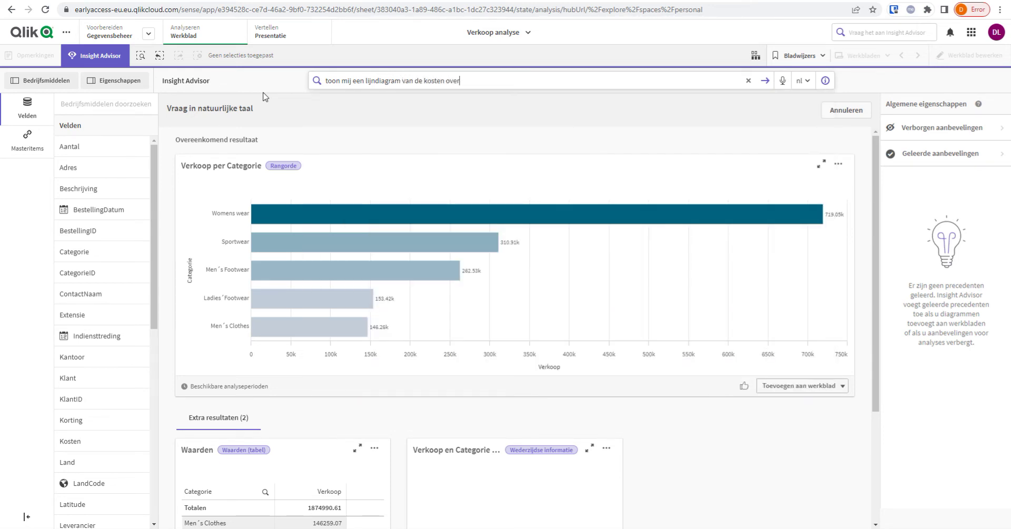
pyautogui.press('Return')
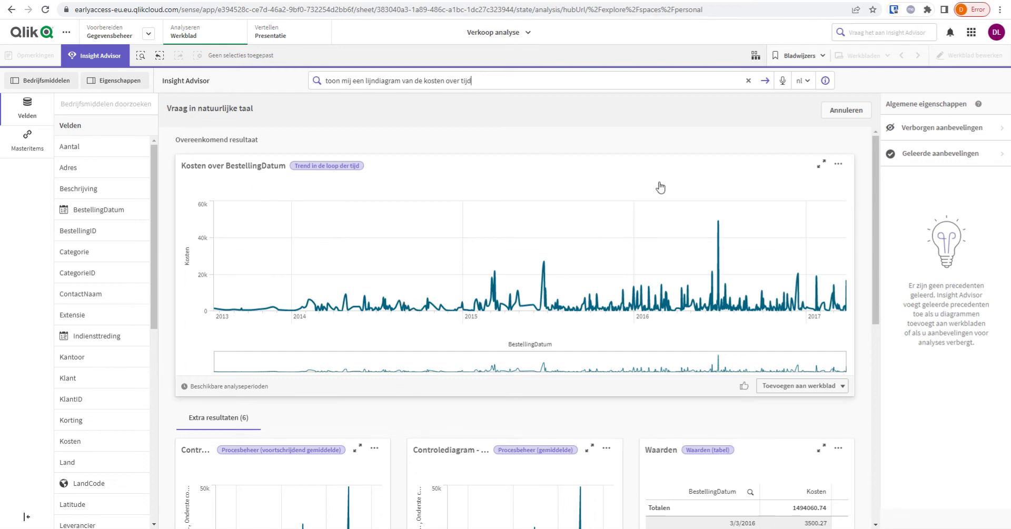
# Replace the question with "toon mij een uitsplitsing van kosten per categorie per product" and run it
pyautogui.moveTo(482, 80); pyautogui.dragTo(227, 100)
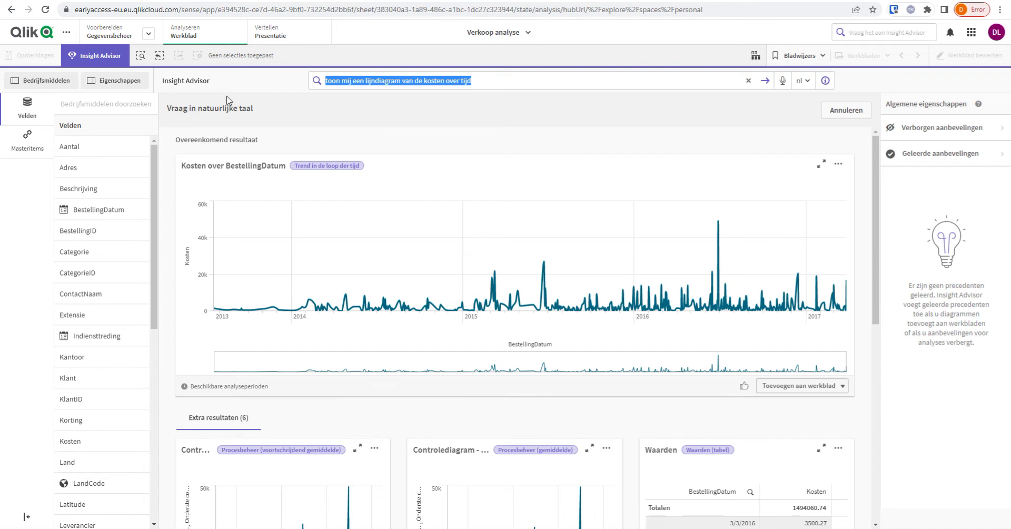
pyautogui.write('toon mij een')
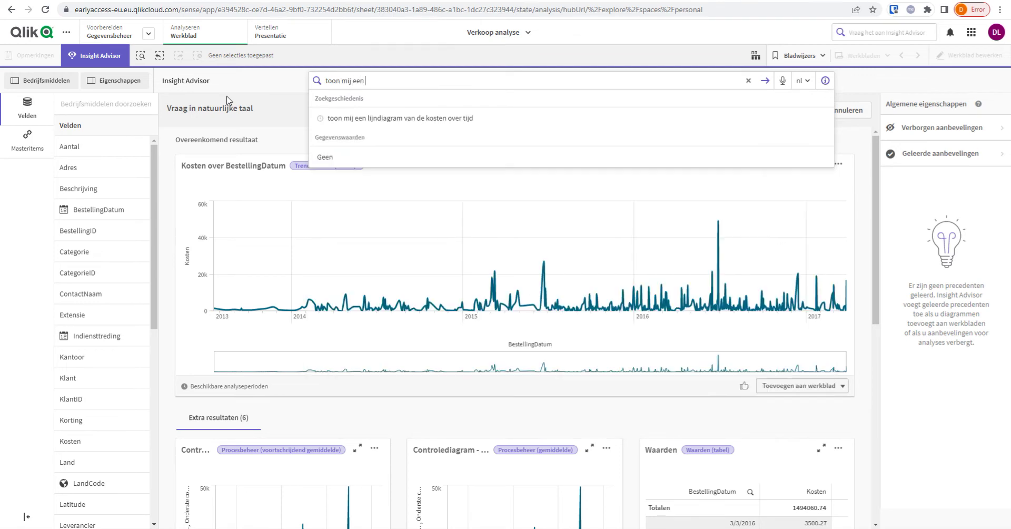
pyautogui.write(' uitsplitsin')
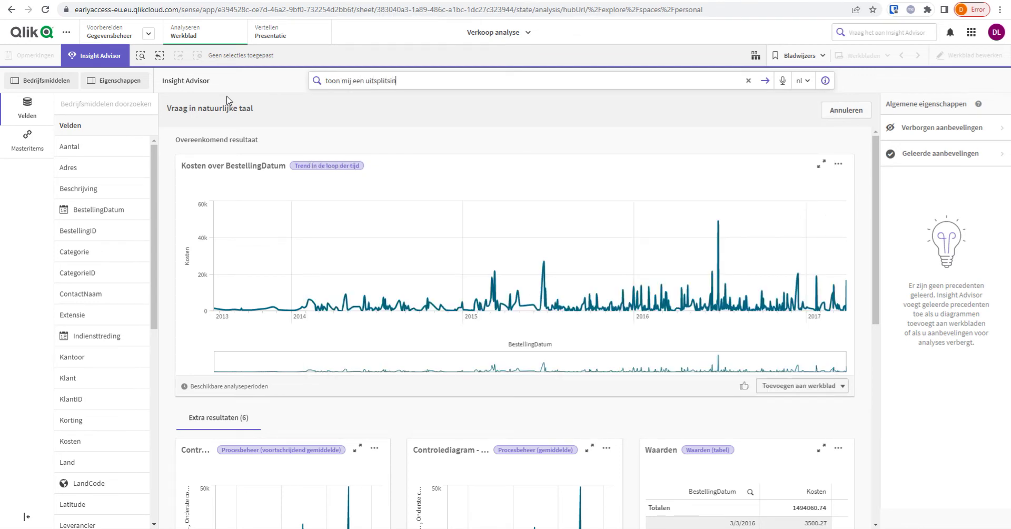
pyautogui.write('g van koste')
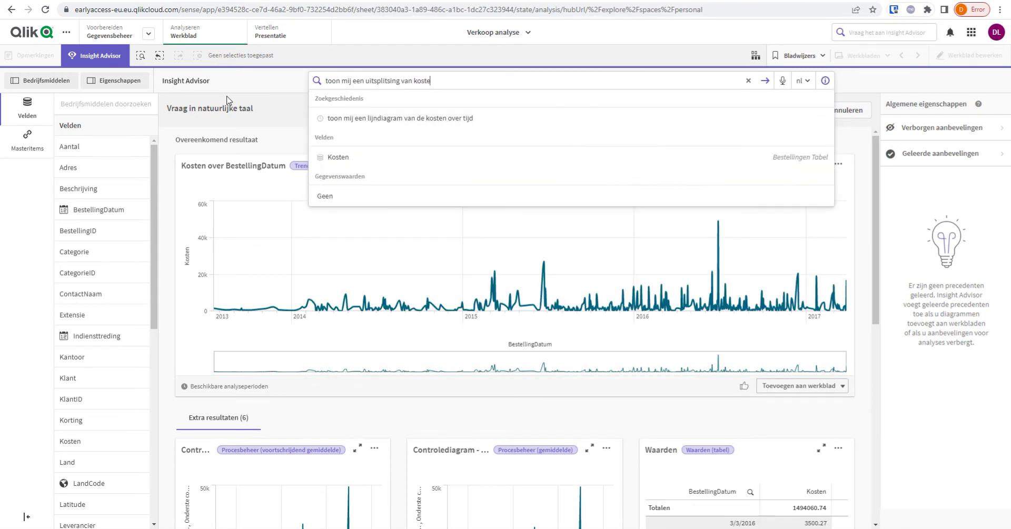
pyautogui.write('n per categorie')
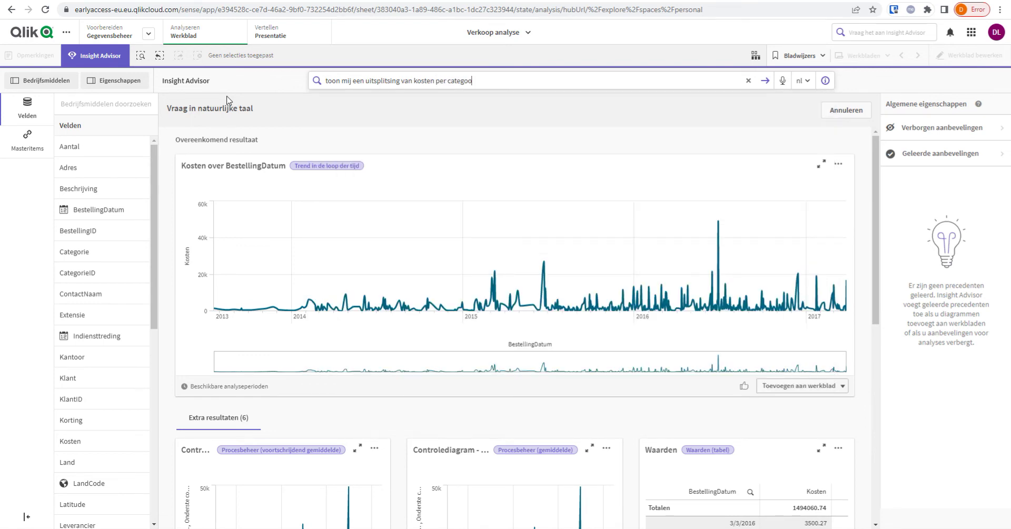
pyautogui.write(' per product')
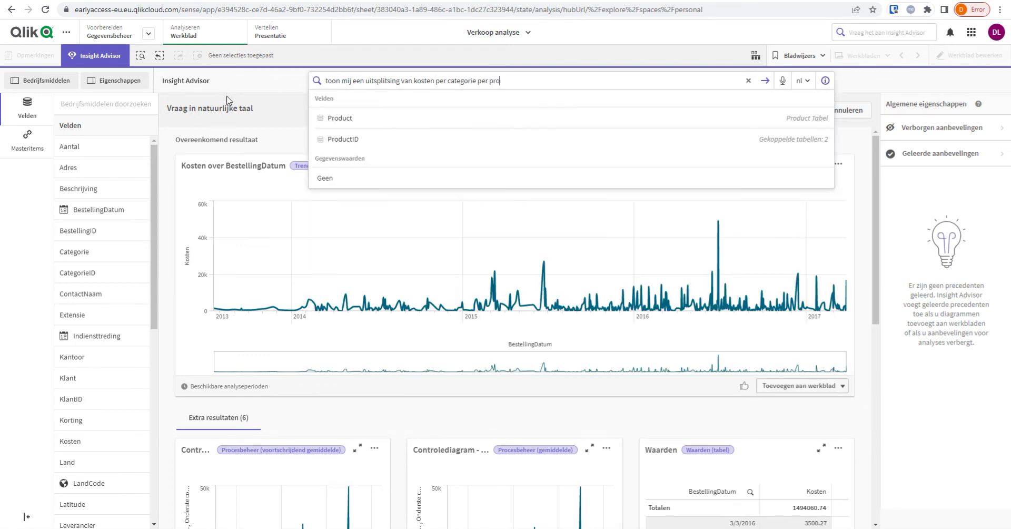
pyautogui.press('Return')
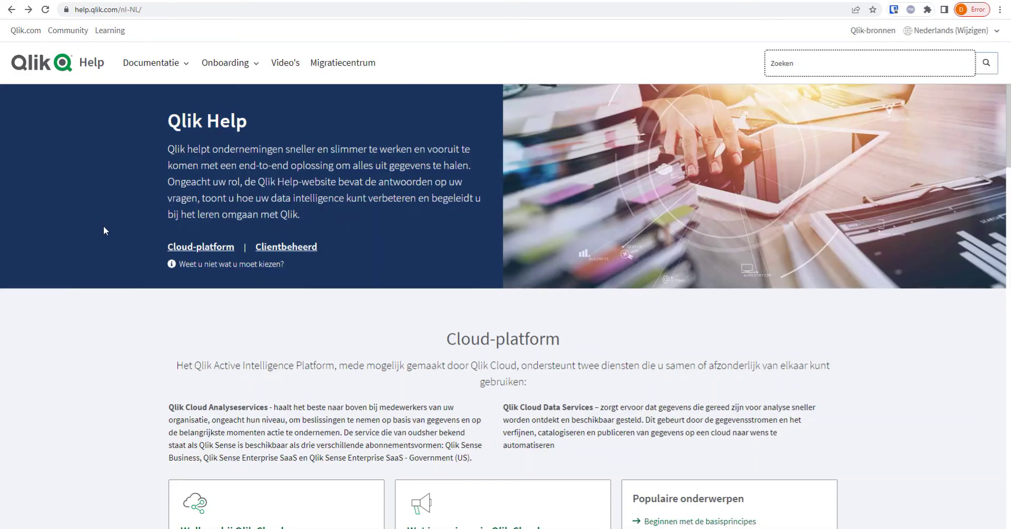
pyautogui.moveTo(194, 138); pyautogui.dragTo(165, 122)
pyautogui.click(311, 135)
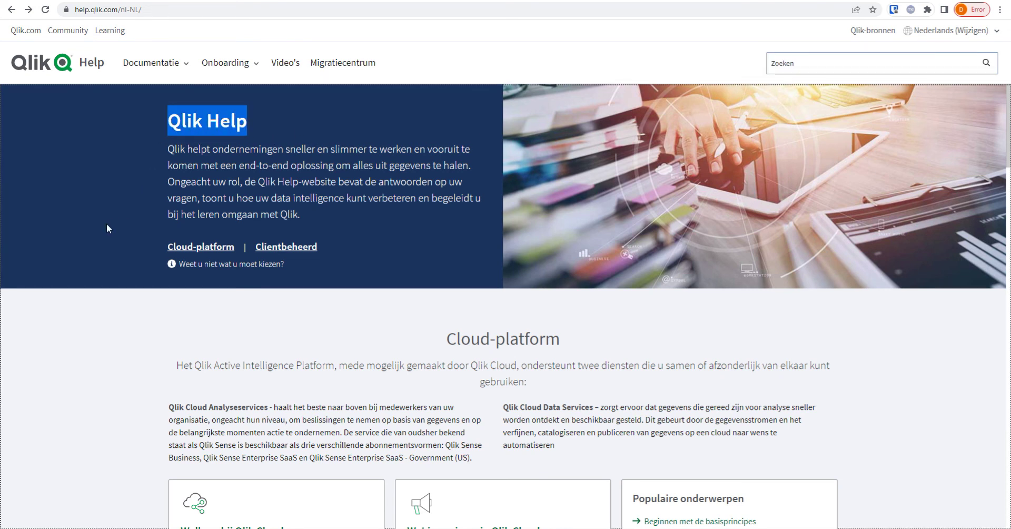
pyautogui.click(129, 189)
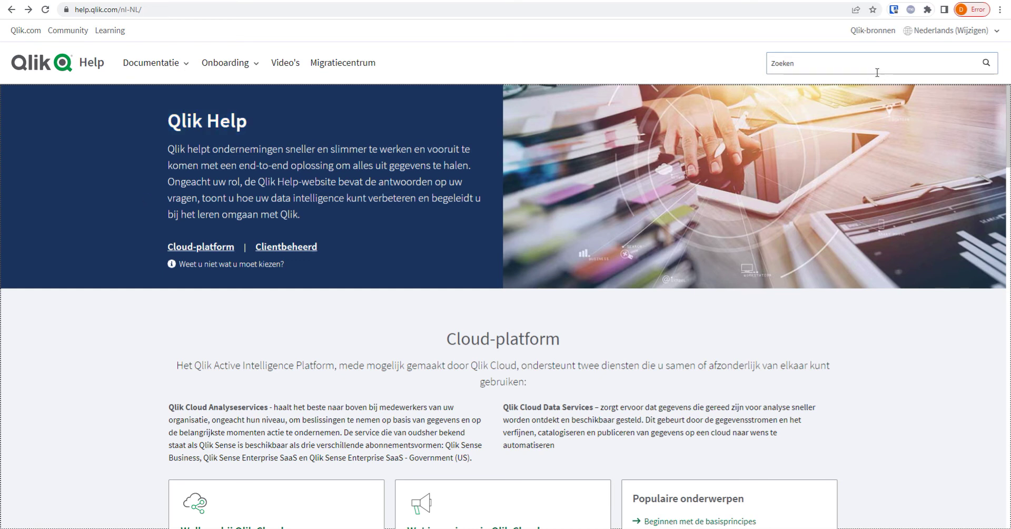
# Search the Qlik Help site for "conversationele analytics"
pyautogui.click(842, 67)
pyautogui.write('c')
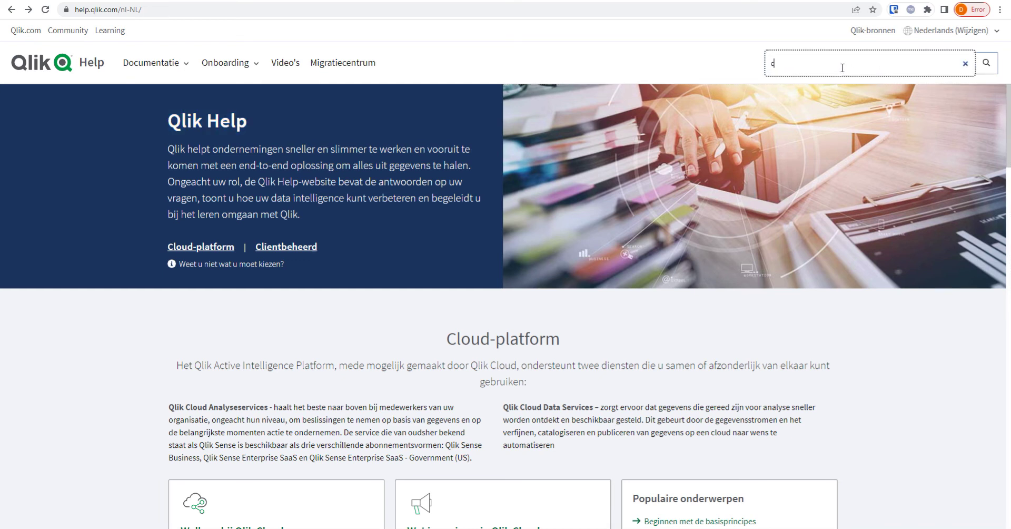
pyautogui.write('onversation')
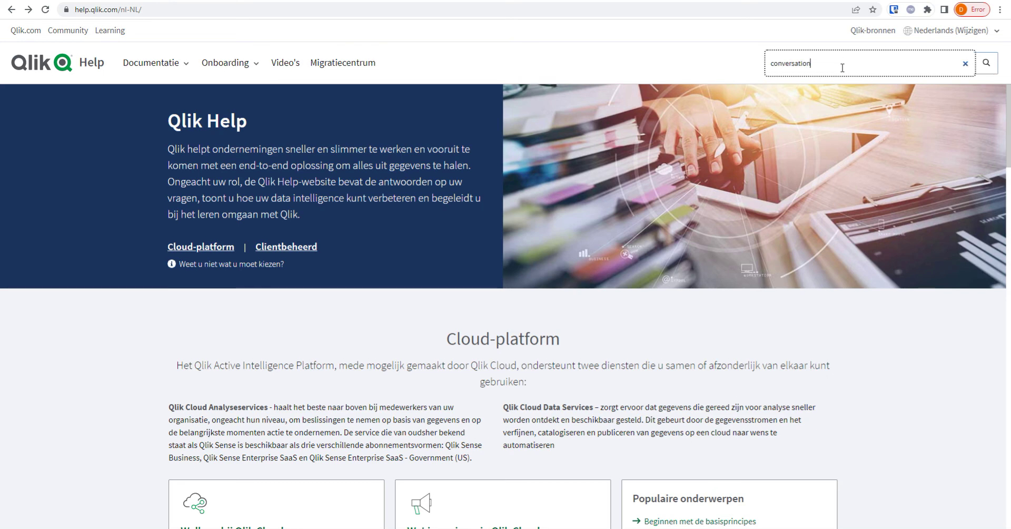
pyautogui.write('ele analytics')
pyautogui.press('Return')
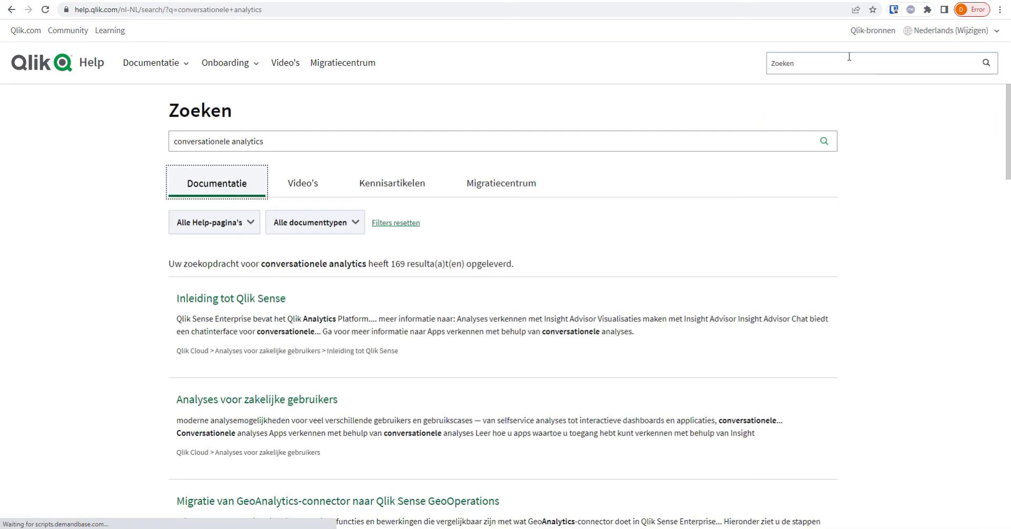
# Reword the help search as "conversationele analyses" and run it again
pyautogui.click(308, 141)
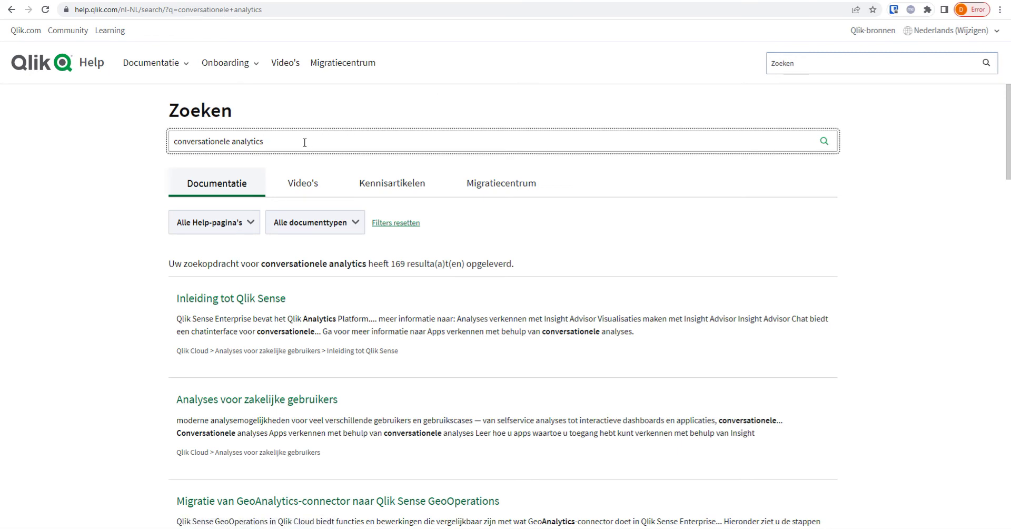
pyautogui.press('BackSpace')
pyautogui.press('BackSpace')
pyautogui.press('BackSpace')
pyautogui.press('BackSpace')
pyautogui.write('ses')
pyautogui.press('Return')
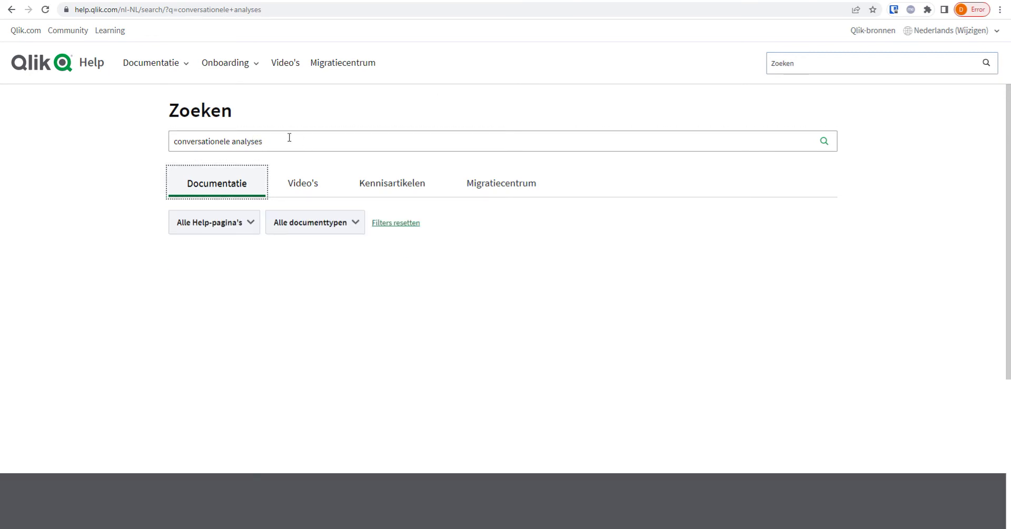